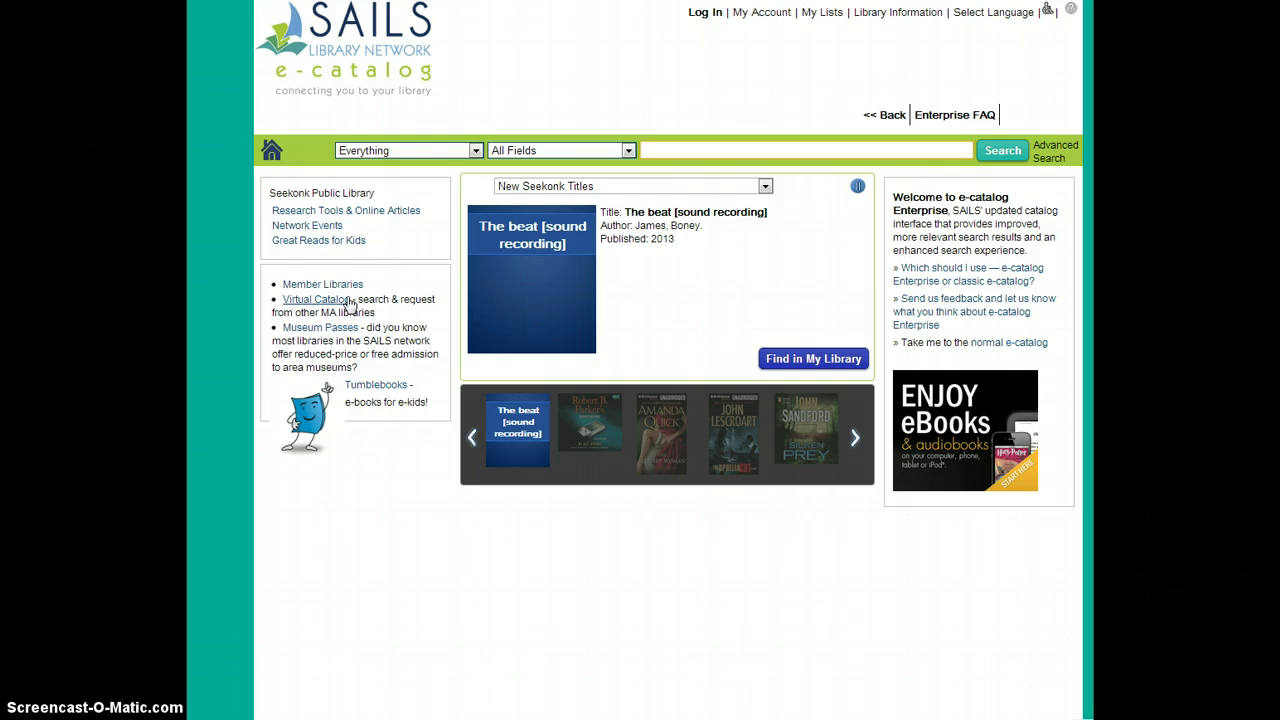
# Open the account login form and enter the library barcode from the suggestion, then the PIN
pyautogui.click(763, 20)
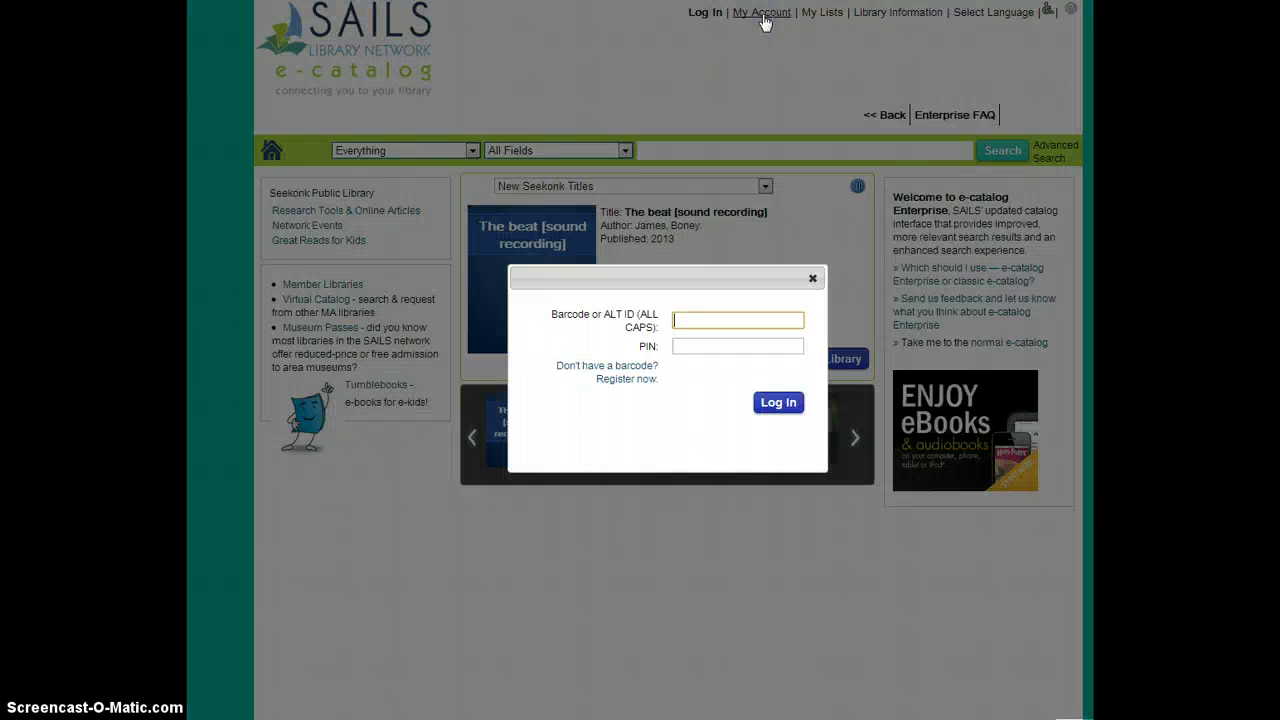
pyautogui.click(718, 320)
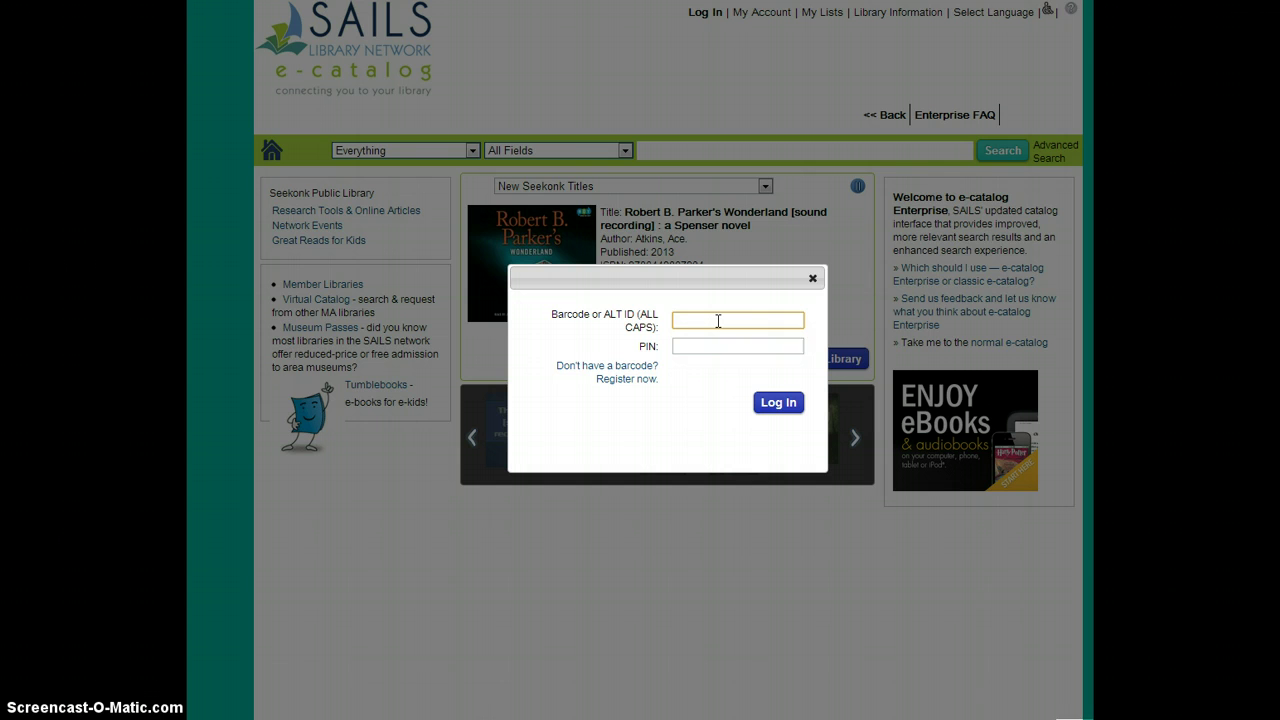
pyautogui.write('mga')
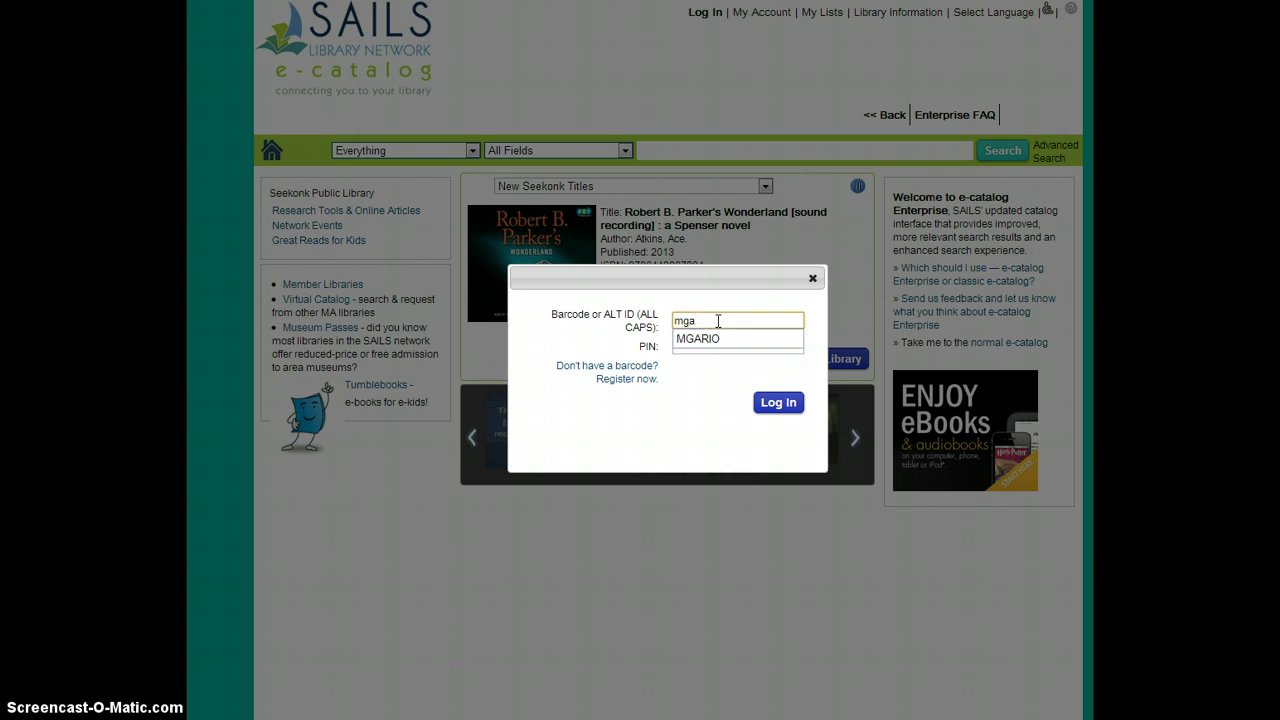
pyautogui.press('Down')
pyautogui.press('Return')
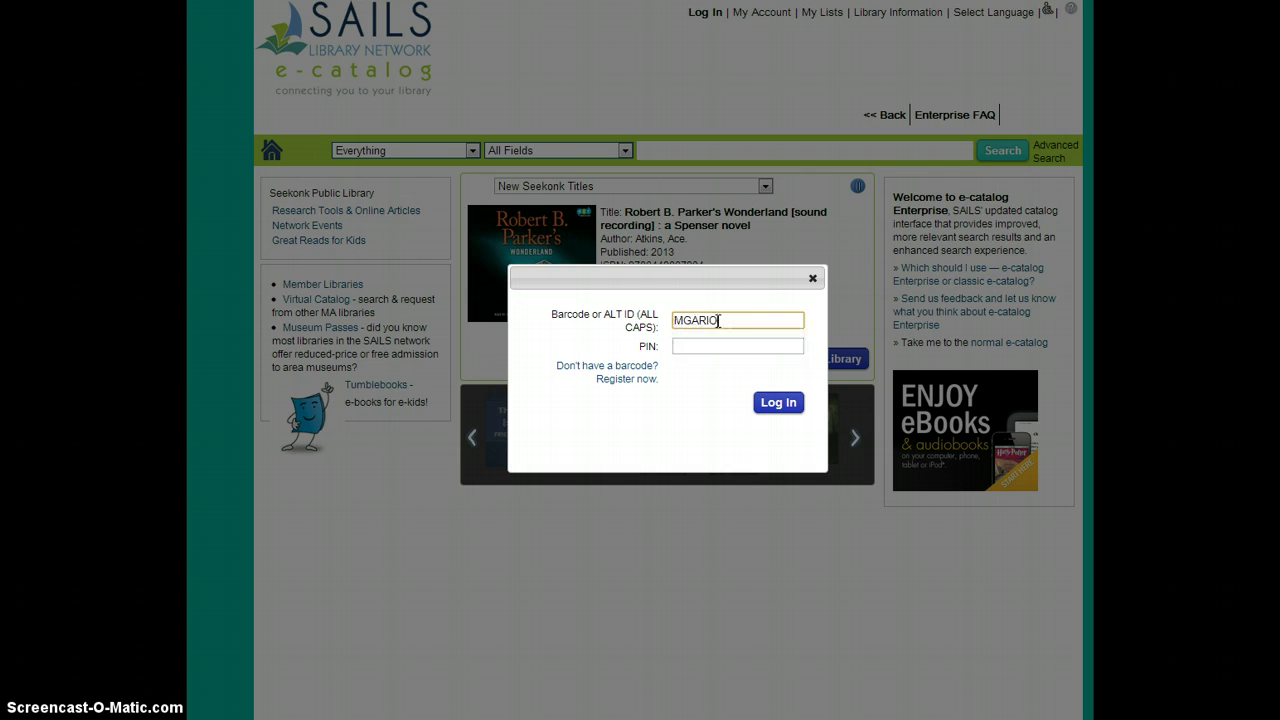
pyautogui.press('Tab')
pyautogui.write('••••')
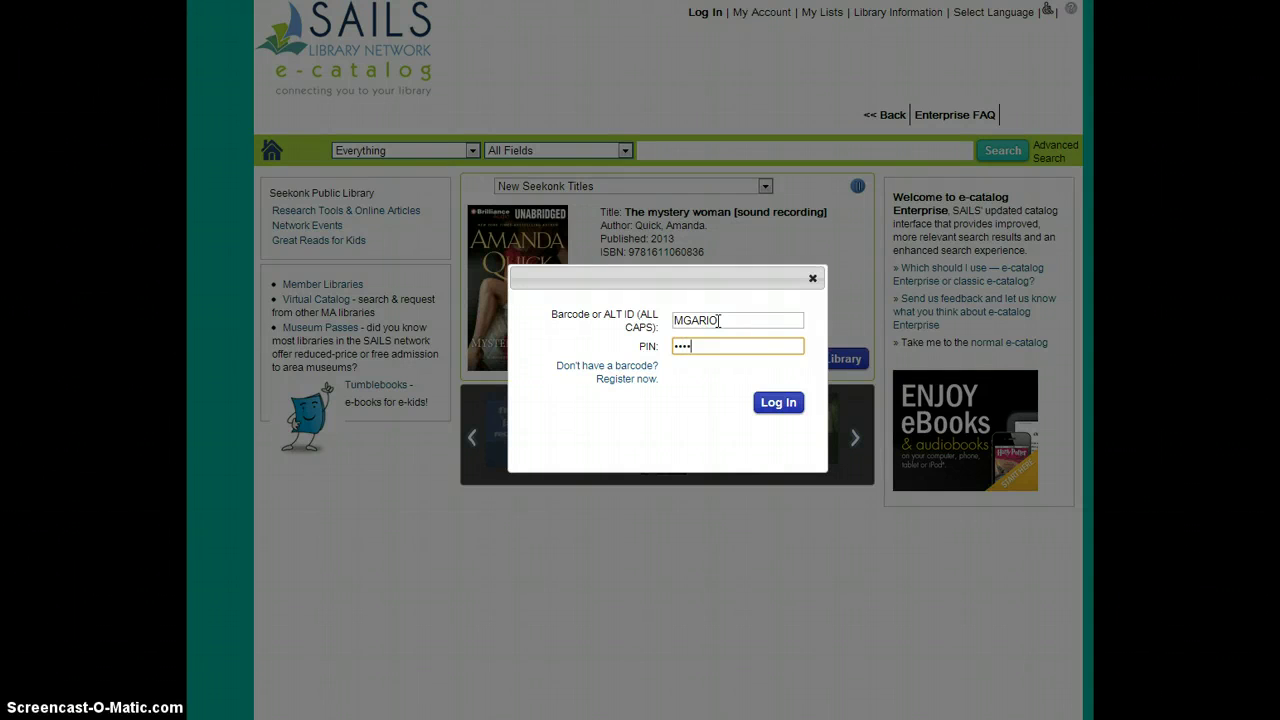
# Log in to reach the Checkouts page listing three items, none overdue
pyautogui.click(782, 406)
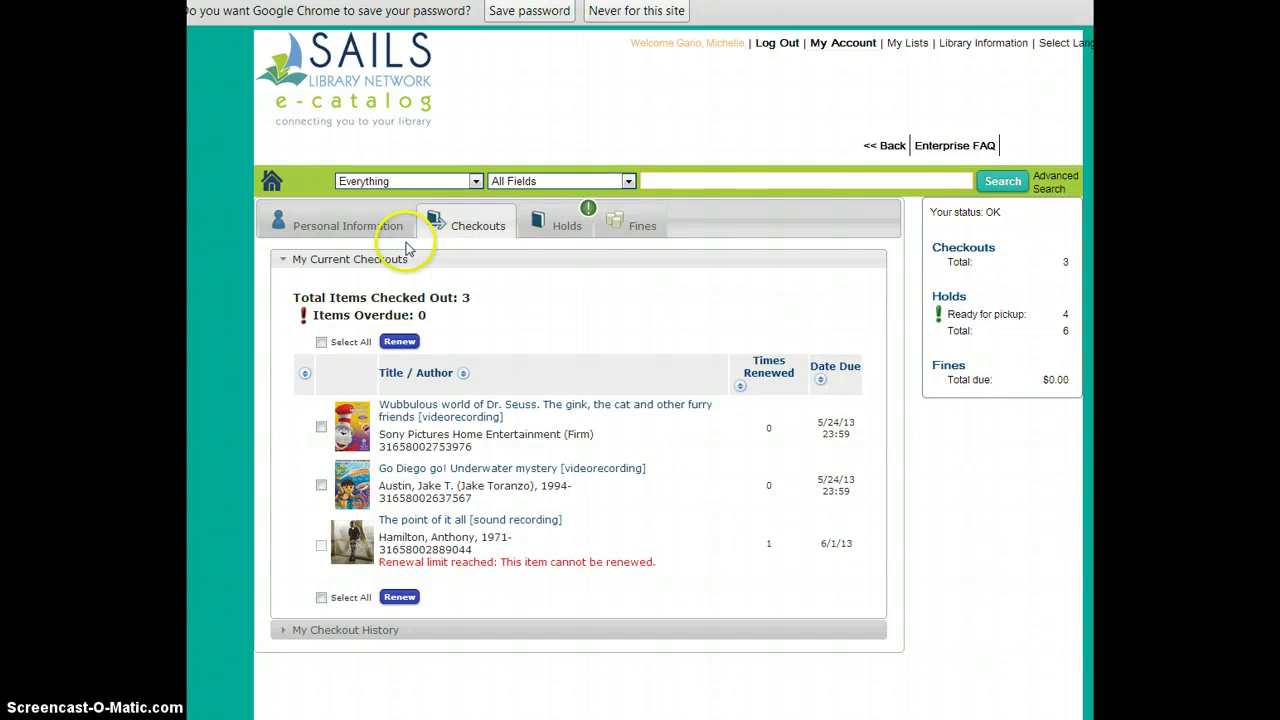
# Show Personal Information with Preferences expanded: English, Checkouts default tab, Seekonk pickup
pyautogui.click(362, 228)
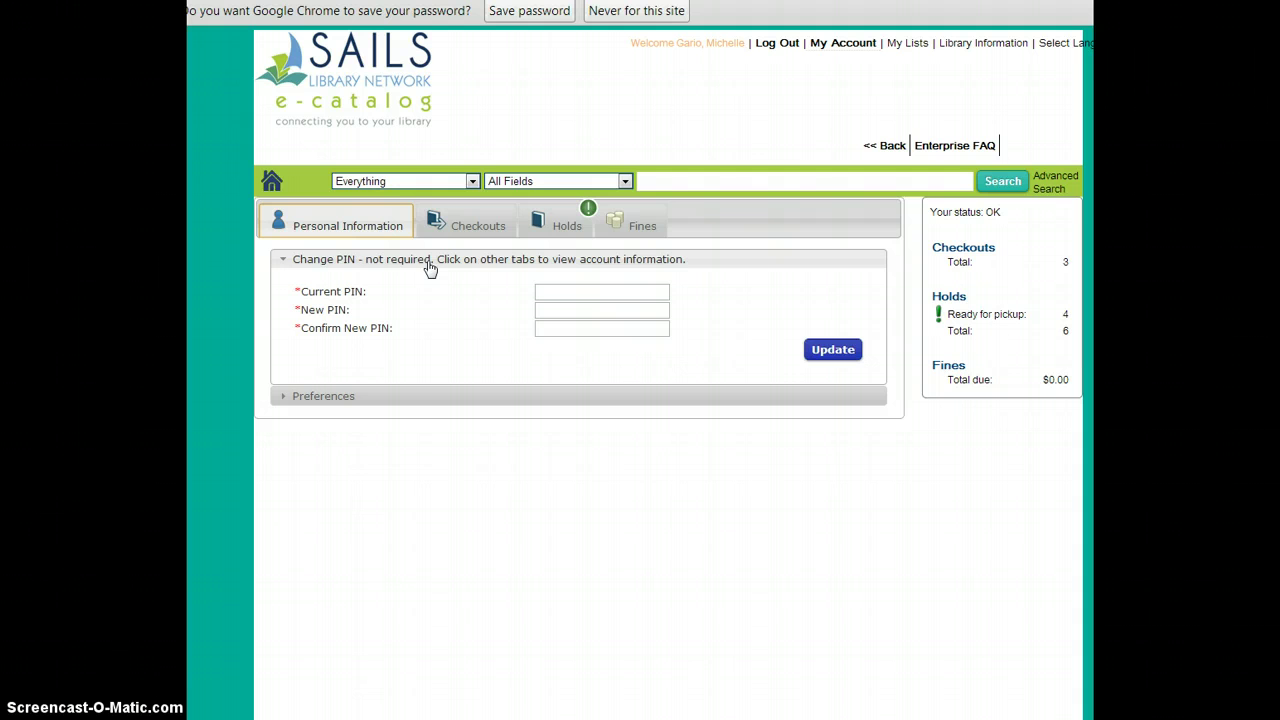
pyautogui.click(330, 398)
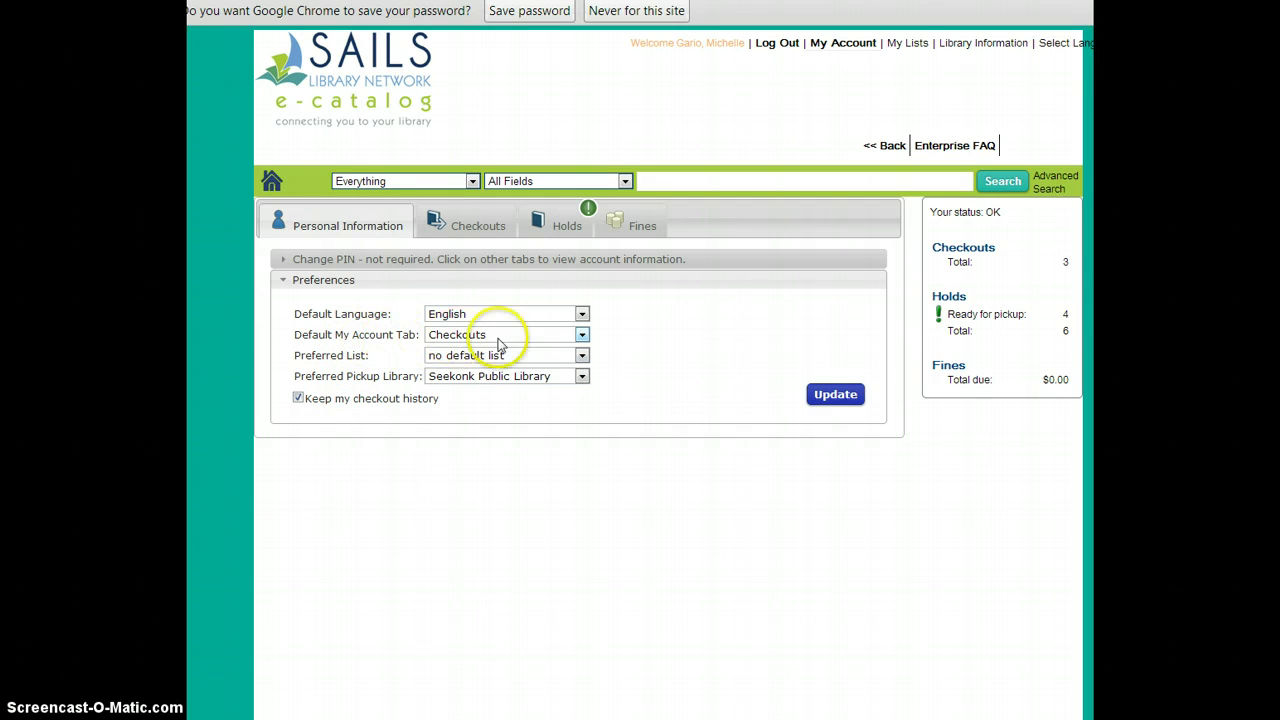
# Keep Checkouts as the Default My Account Tab and save the preferences with Update
pyautogui.click(583, 336)
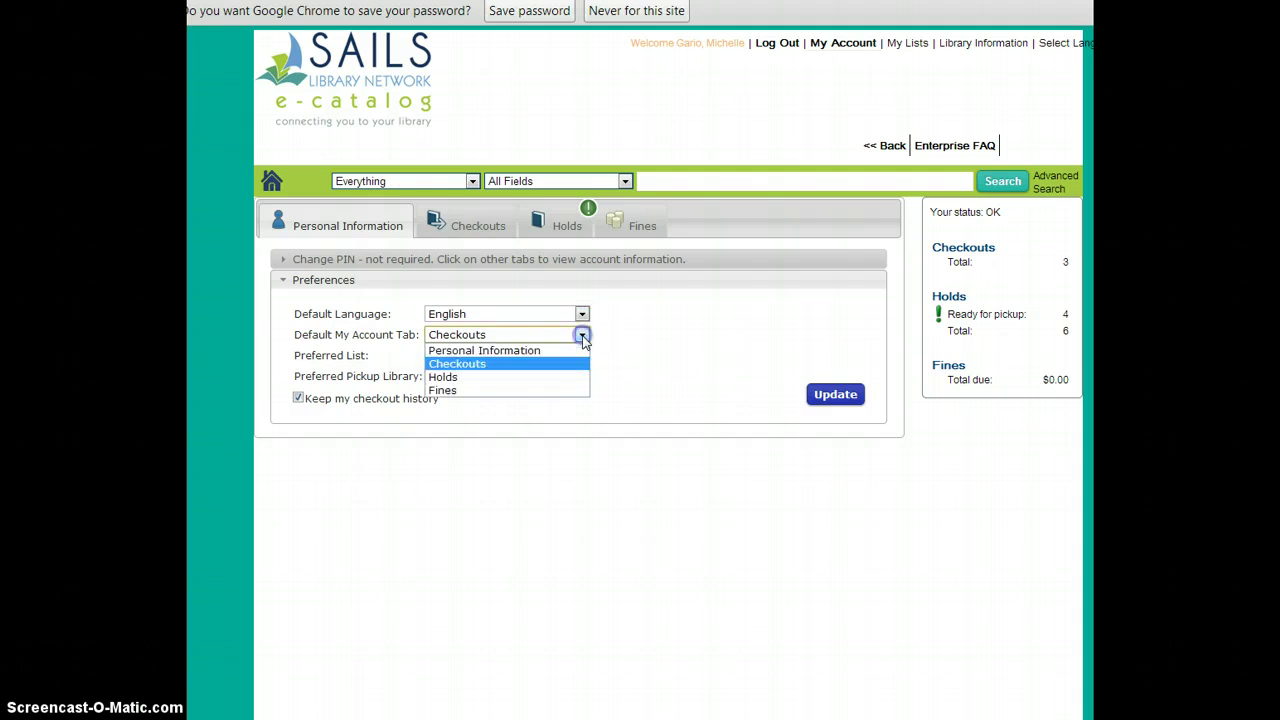
pyautogui.click(540, 365)
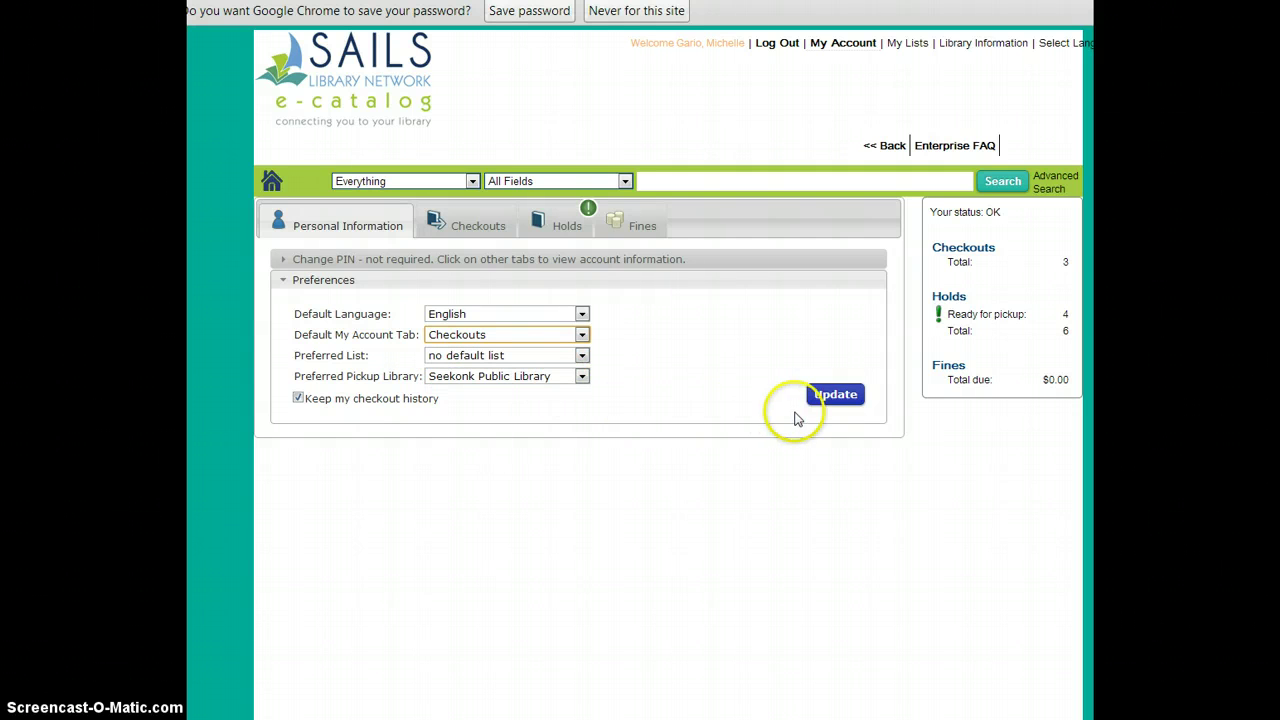
pyautogui.click(835, 398)
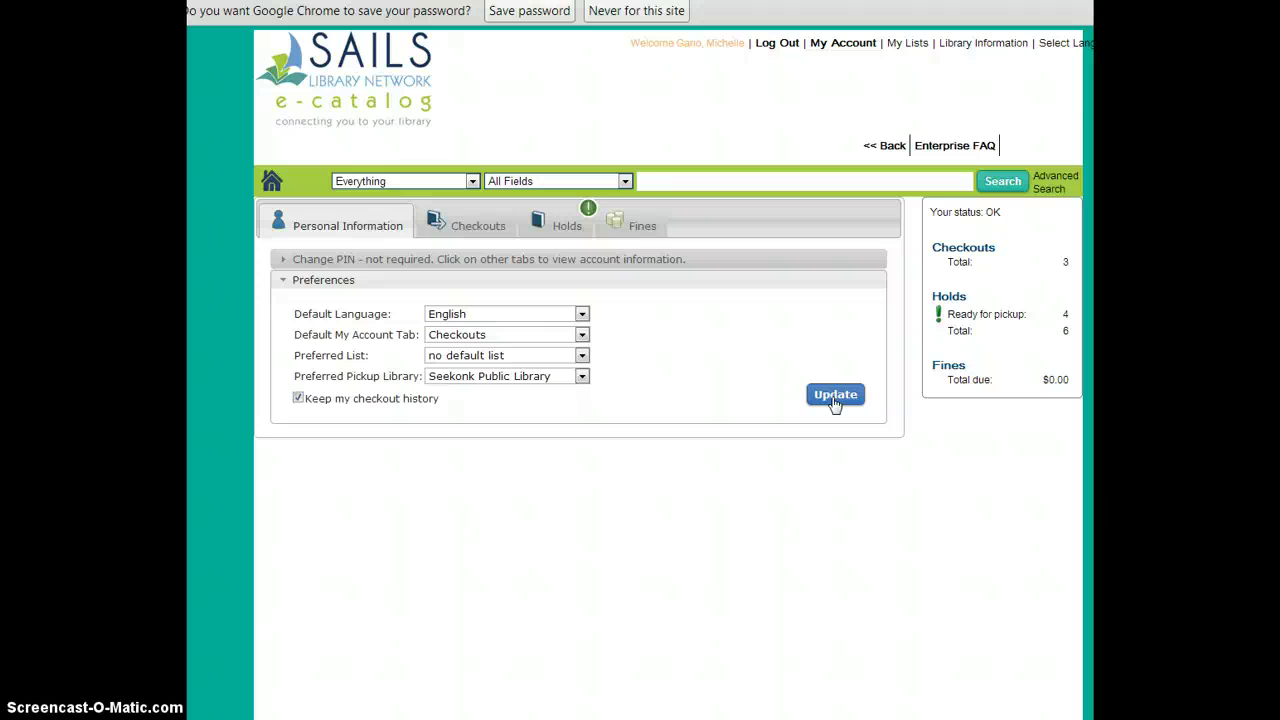
pyautogui.click(835, 398)
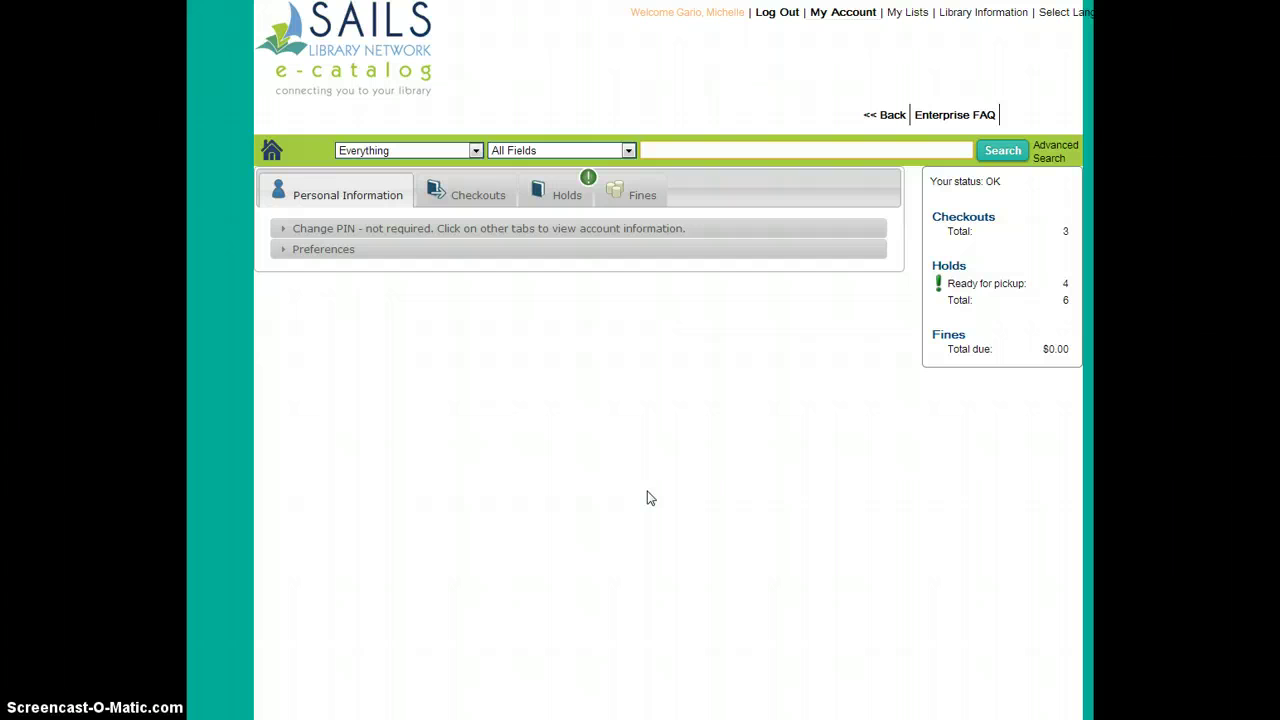
# Go back to the e-catalog home page showing New Seekonk Titles via the SAILS logo
pyautogui.click(280, 115)
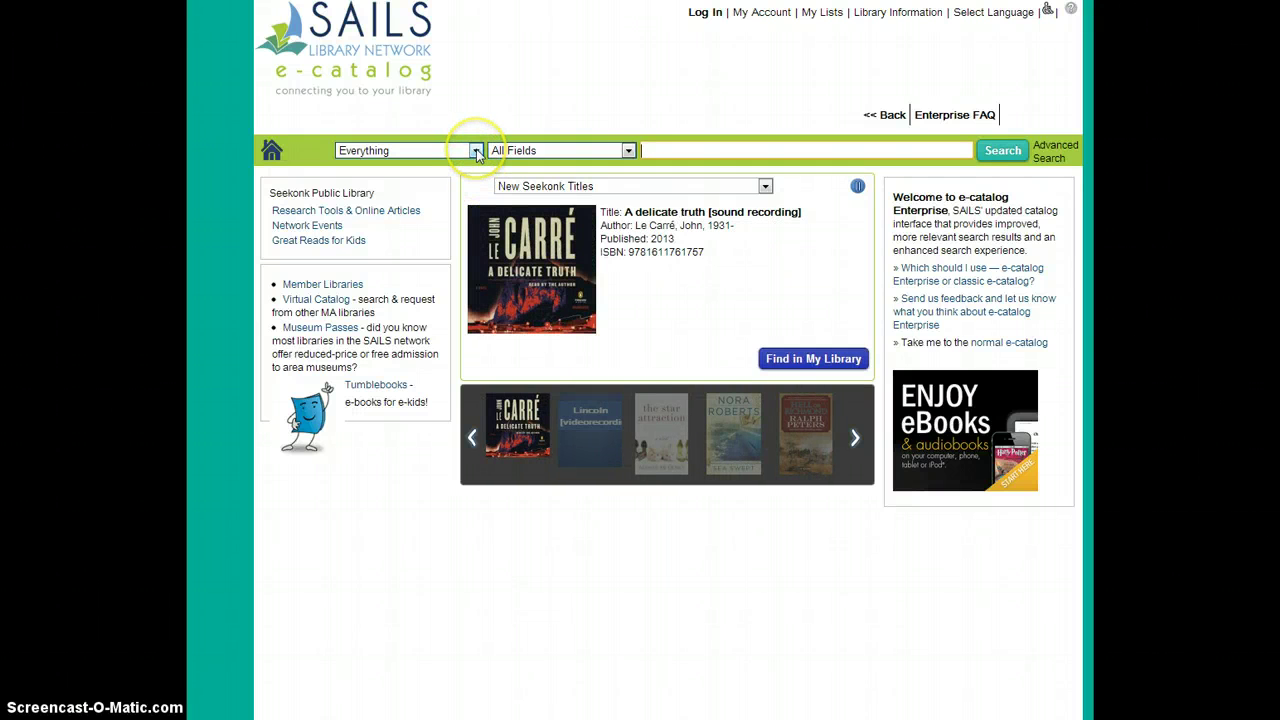
# Keep the search scope on Everything, limit the search field to Title, and focus the search box
pyautogui.click(476, 151)
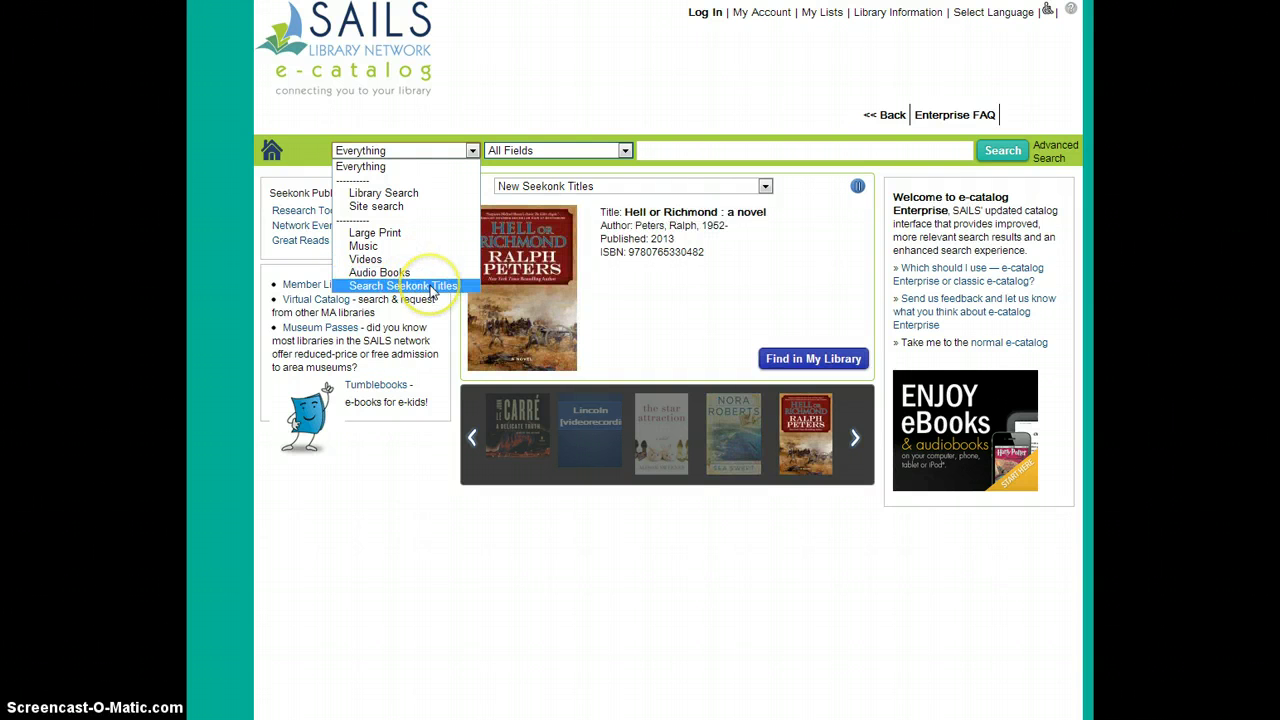
pyautogui.click(432, 290)
pyautogui.click(414, 166)
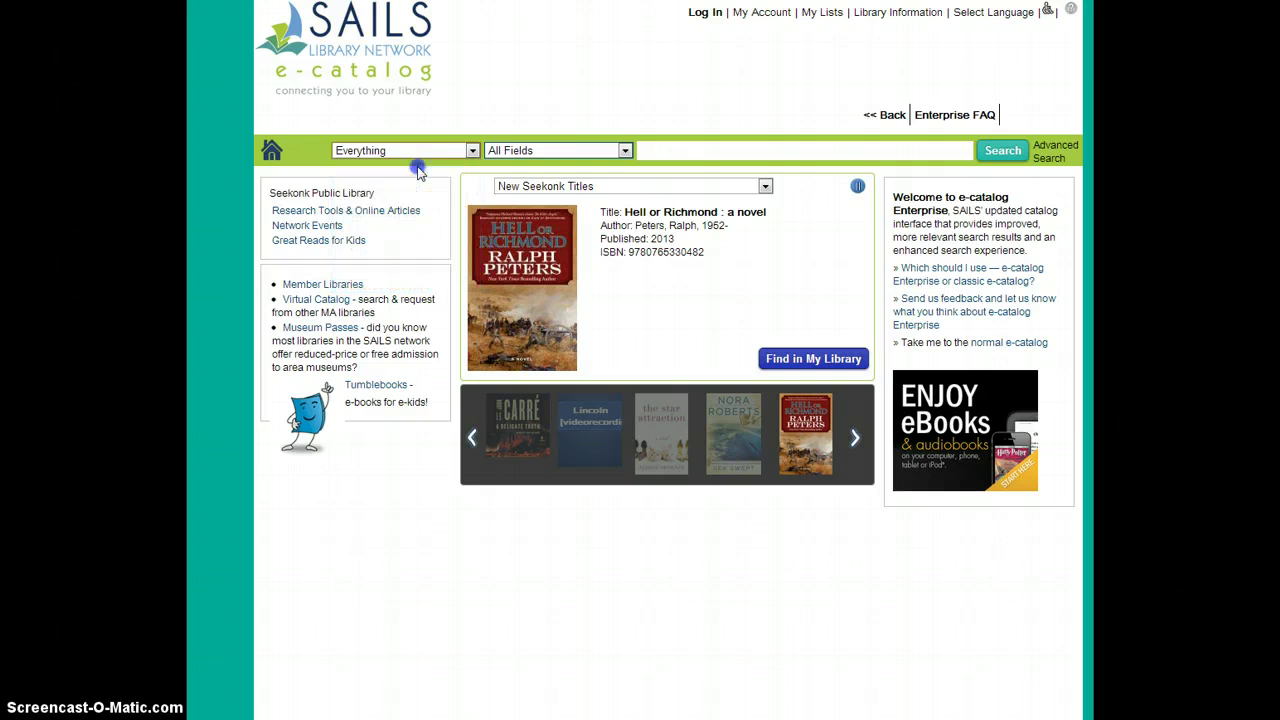
pyautogui.click(625, 150)
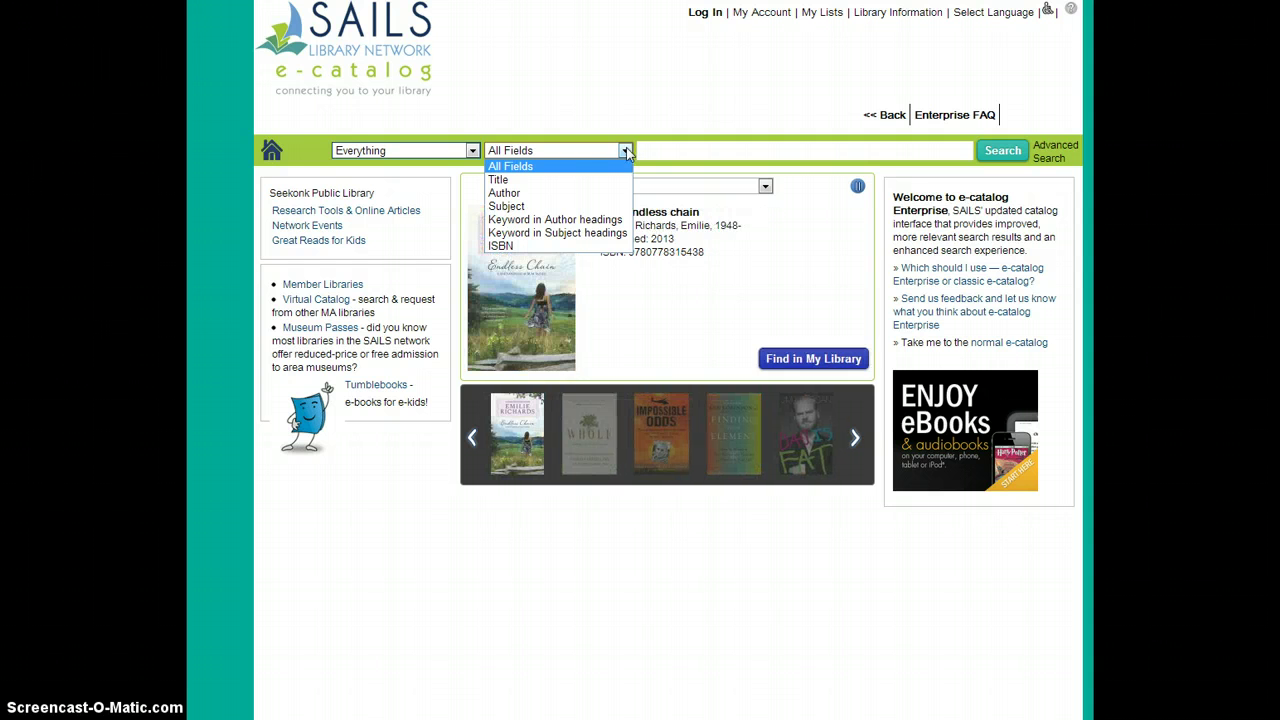
pyautogui.click(619, 162)
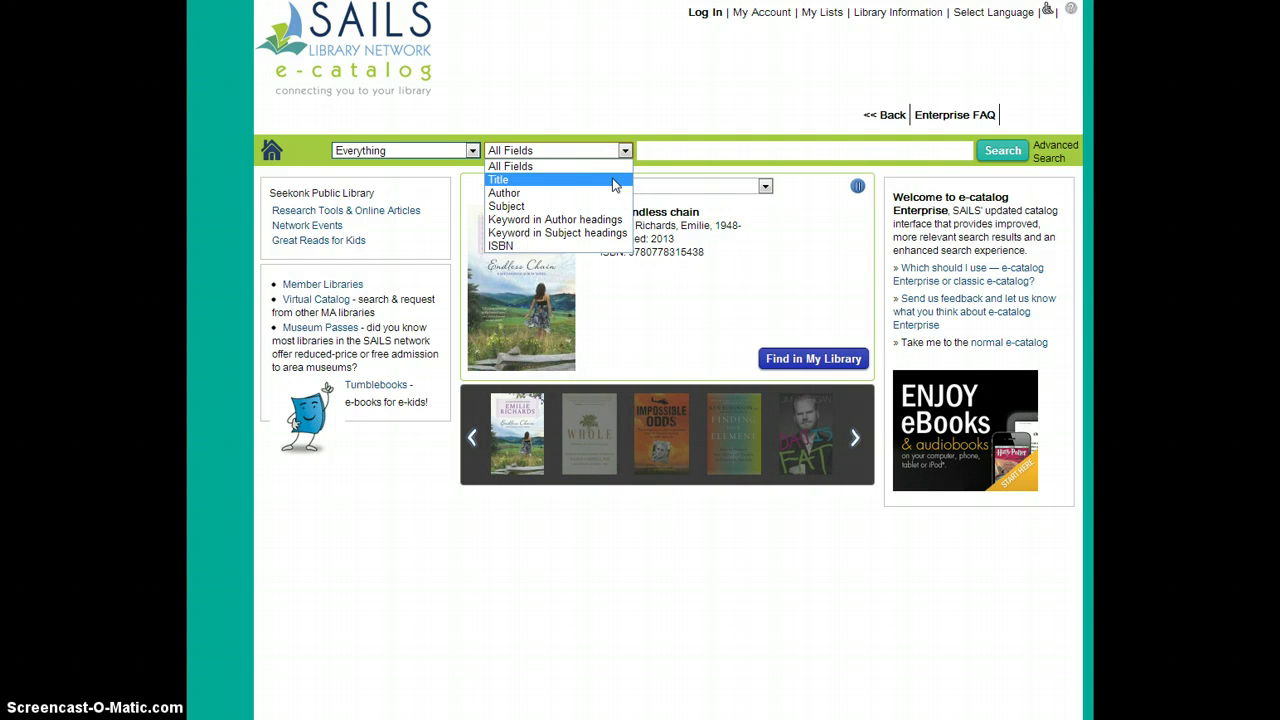
pyautogui.click(615, 180)
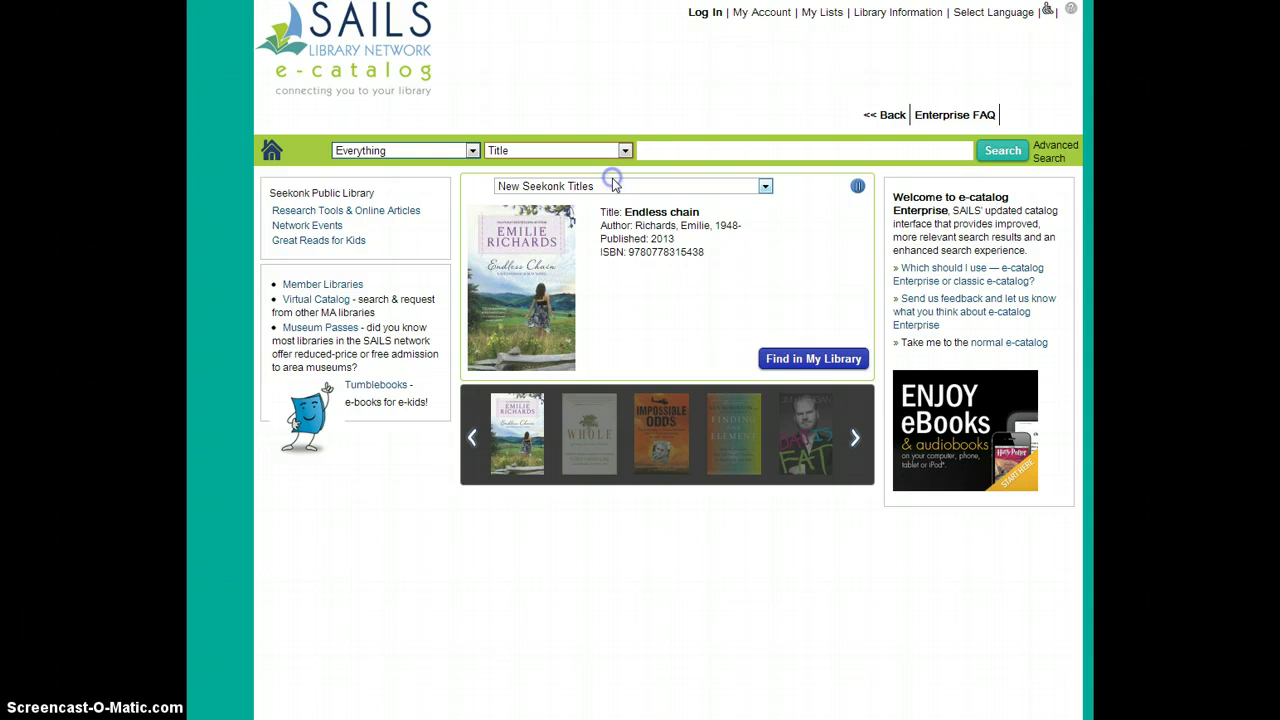
pyautogui.click(672, 149)
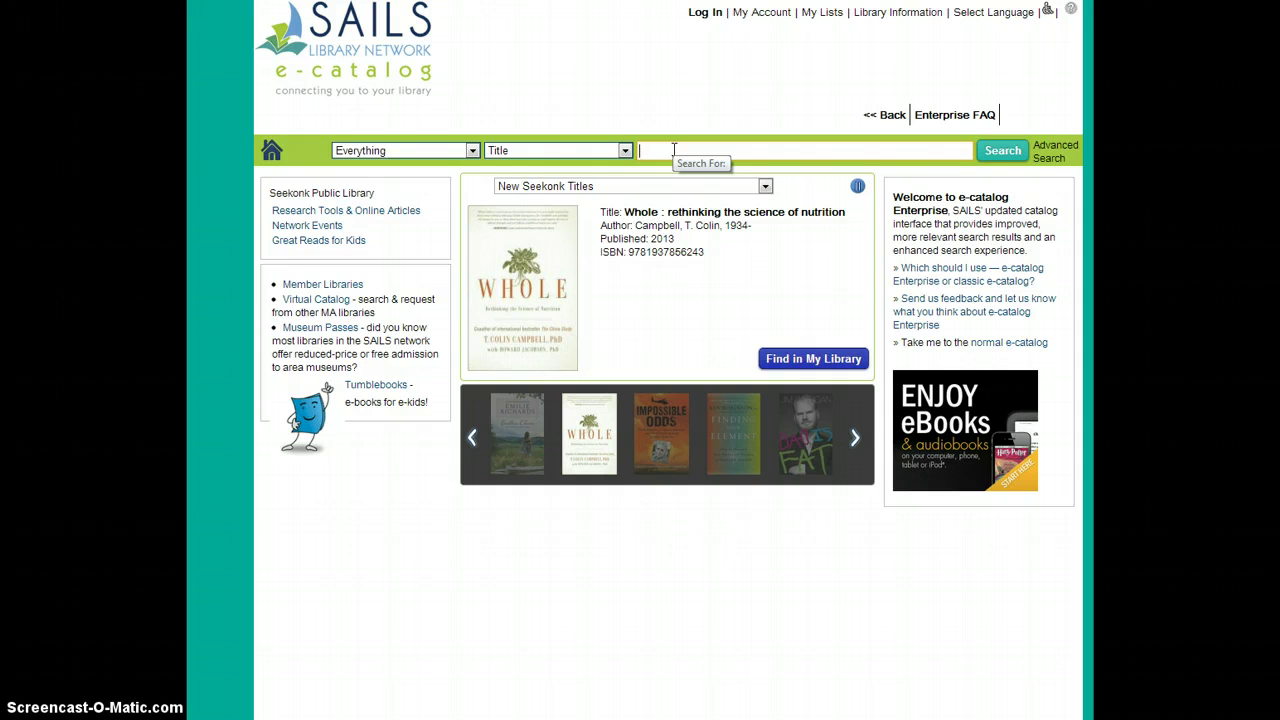
# Search titles for 'Mrs. Miniver', returning 11 results including DVD and videocassette editions
pyautogui.write('Mrs. Miniver')
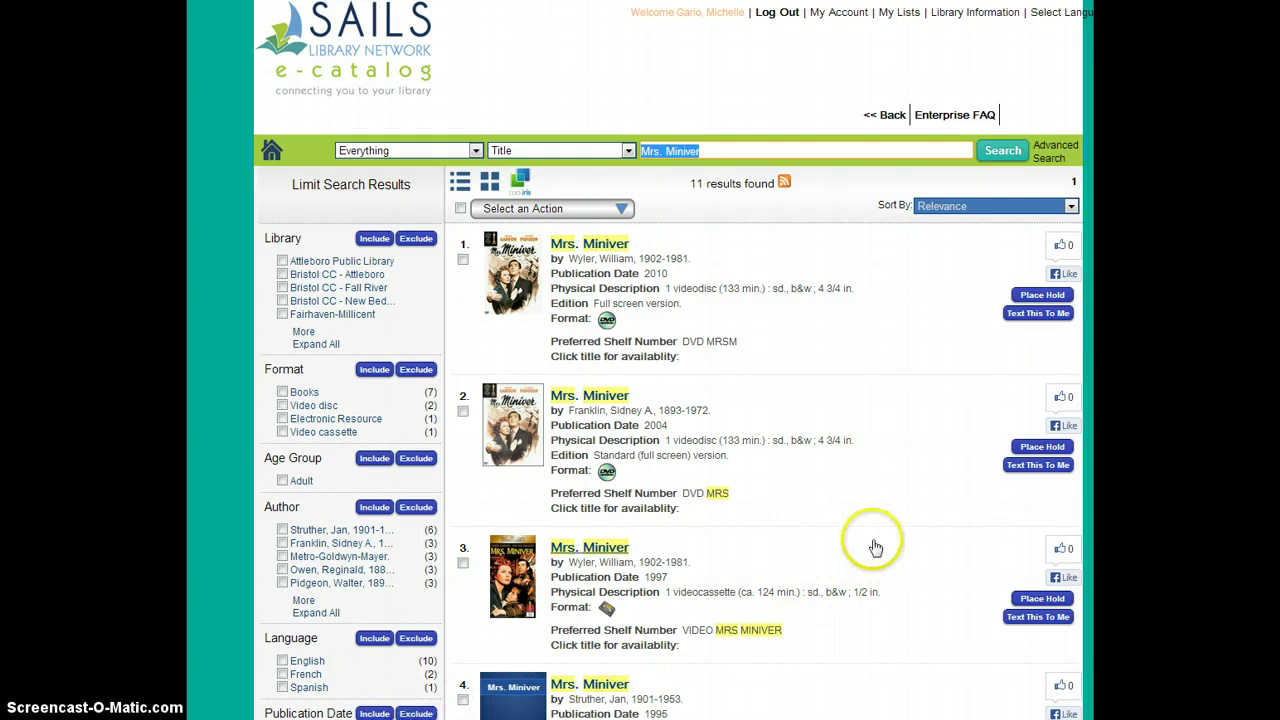
# Open the first Mrs. Miniver DVD record and view its Seekonk copy, DVD MRSM, checked out
pyautogui.click(594, 250)
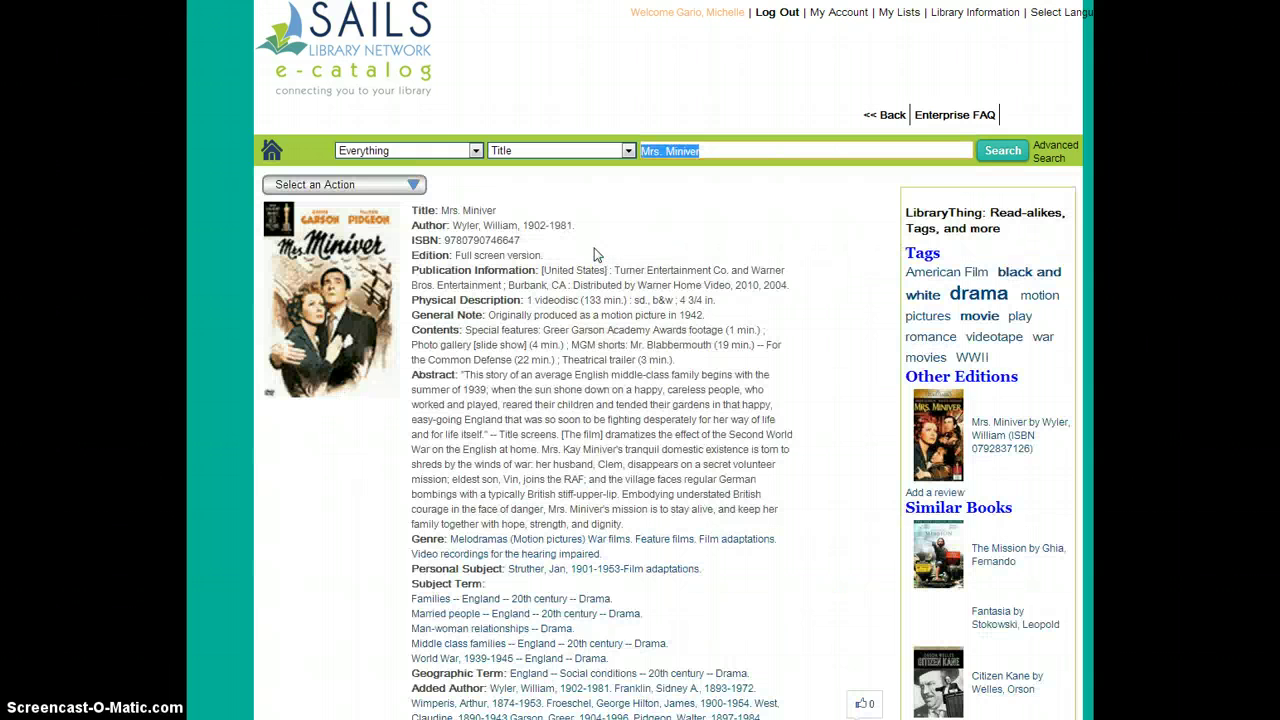
pyautogui.scroll(-3, 597, 254)
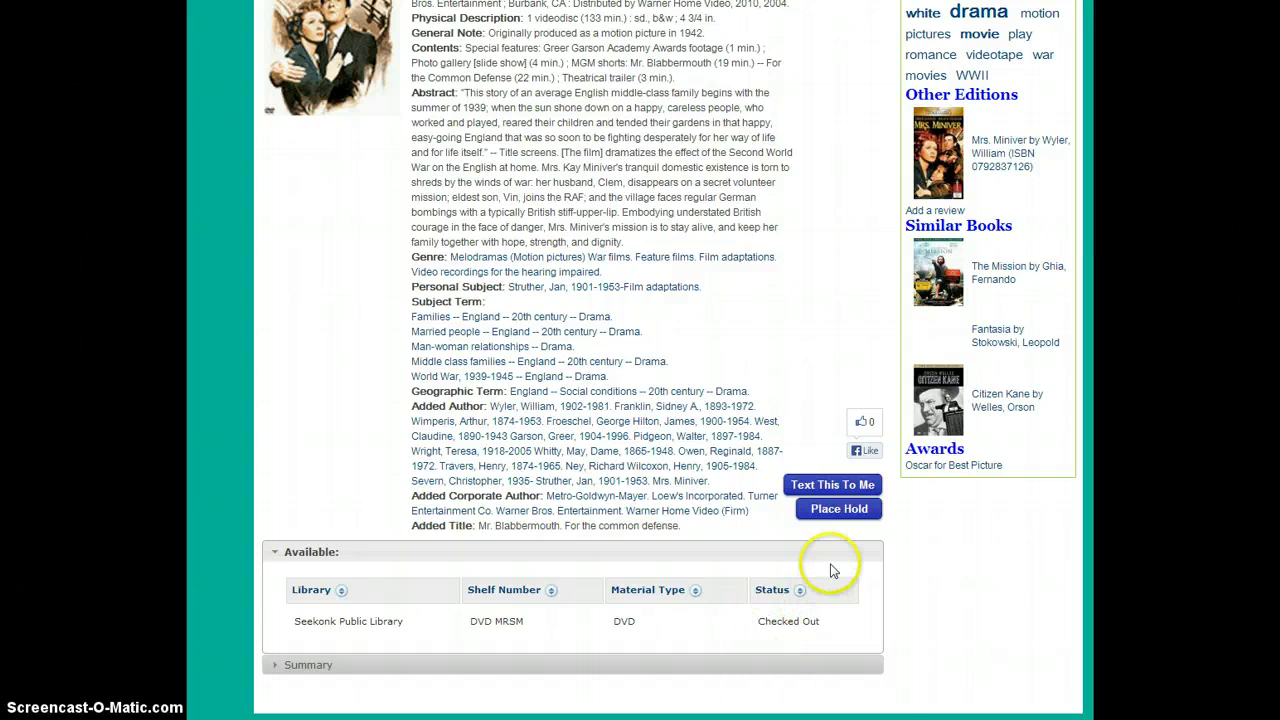
# Place a hold on the Mrs. Miniver DVD for Seekonk pickup and dismiss the already-on-hold notice
pyautogui.click(832, 512)
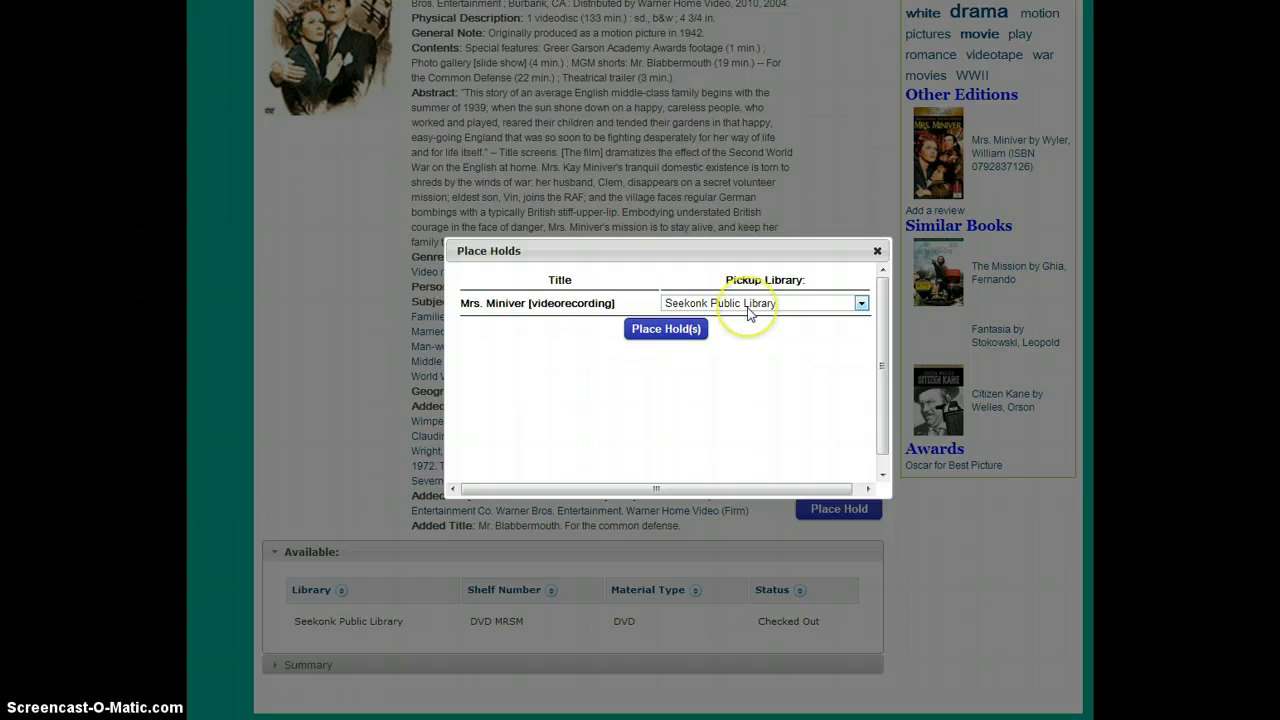
pyautogui.click(662, 332)
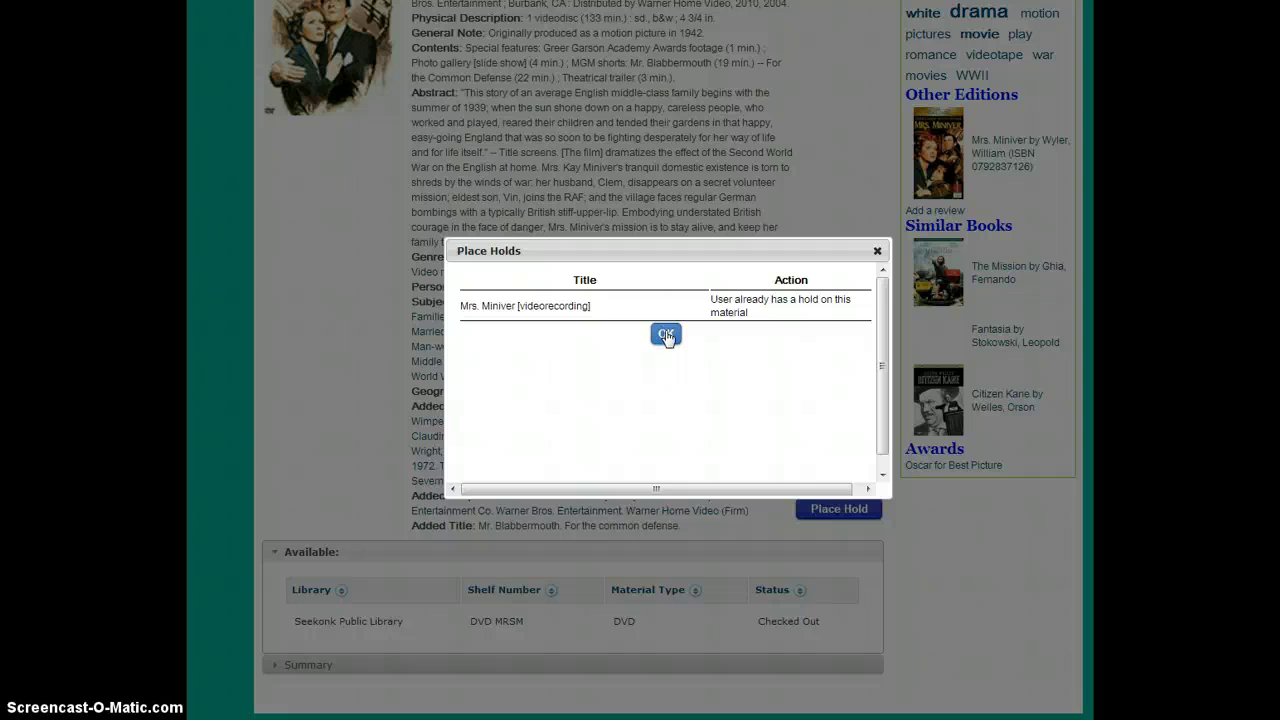
pyautogui.click(665, 333)
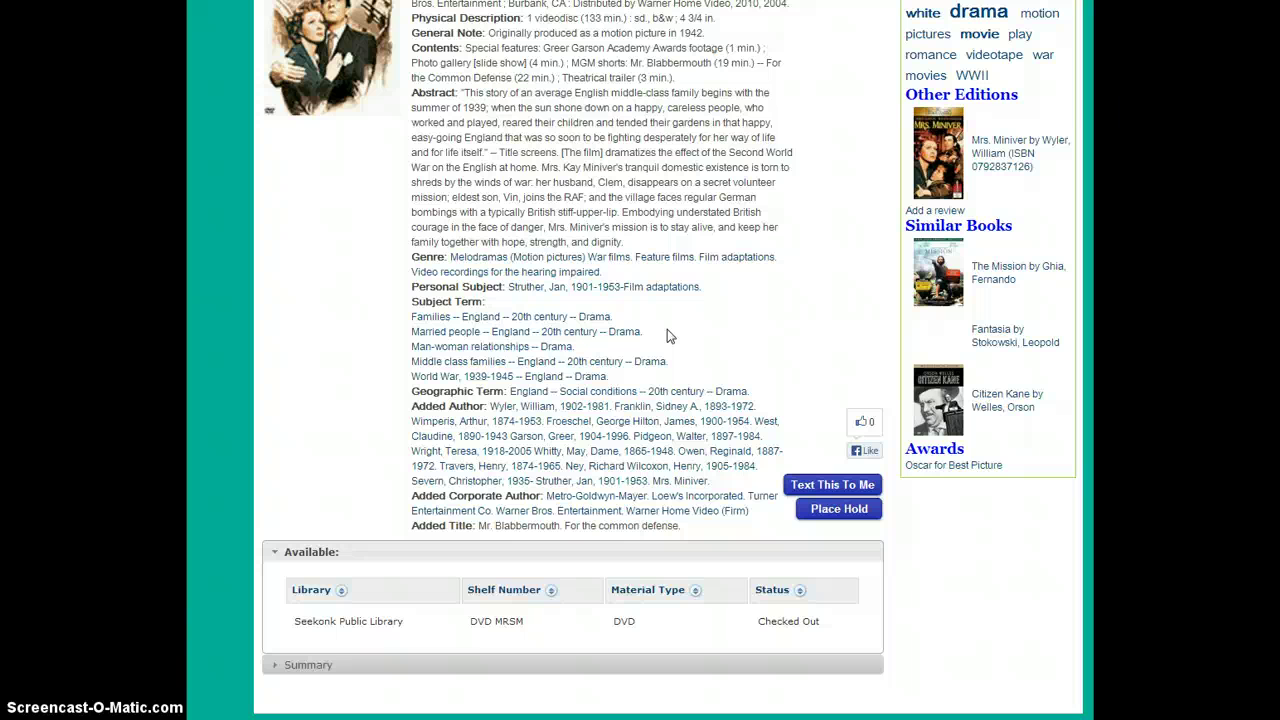
# Open My Account's Checkouts page showing three items, one at its renewal limit
pyautogui.scroll(5, 667, 329)
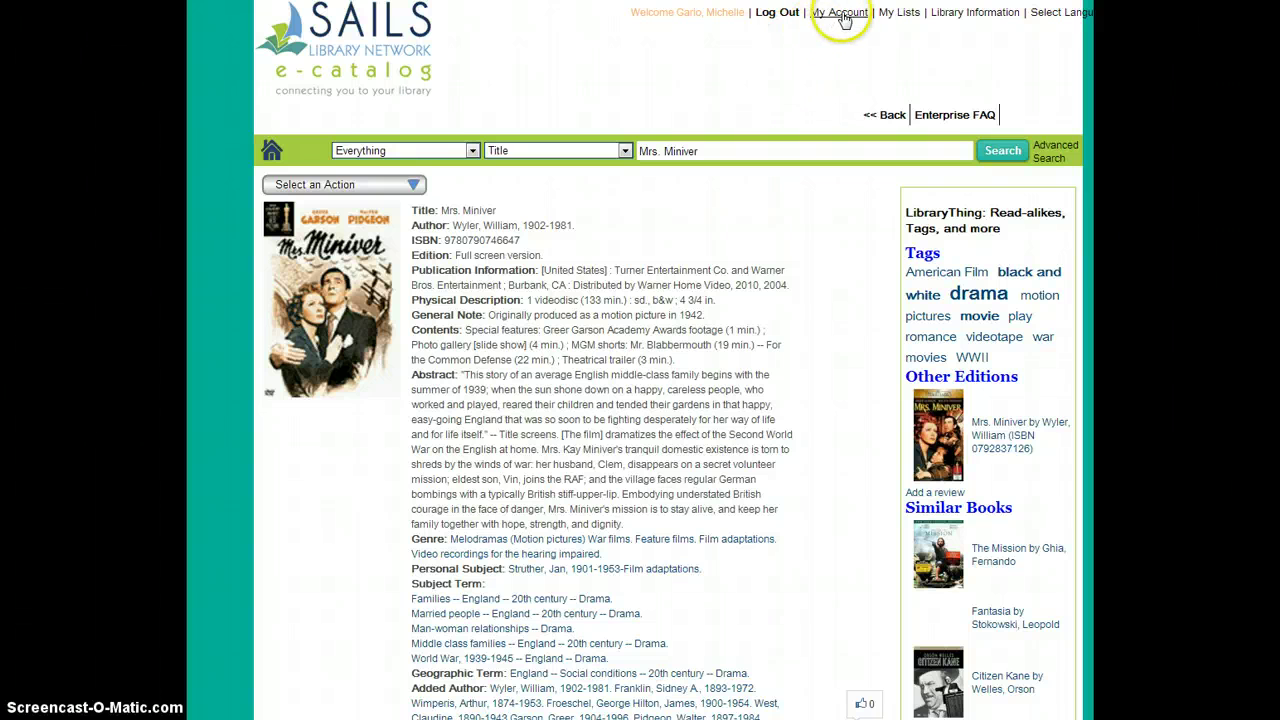
pyautogui.click(841, 14)
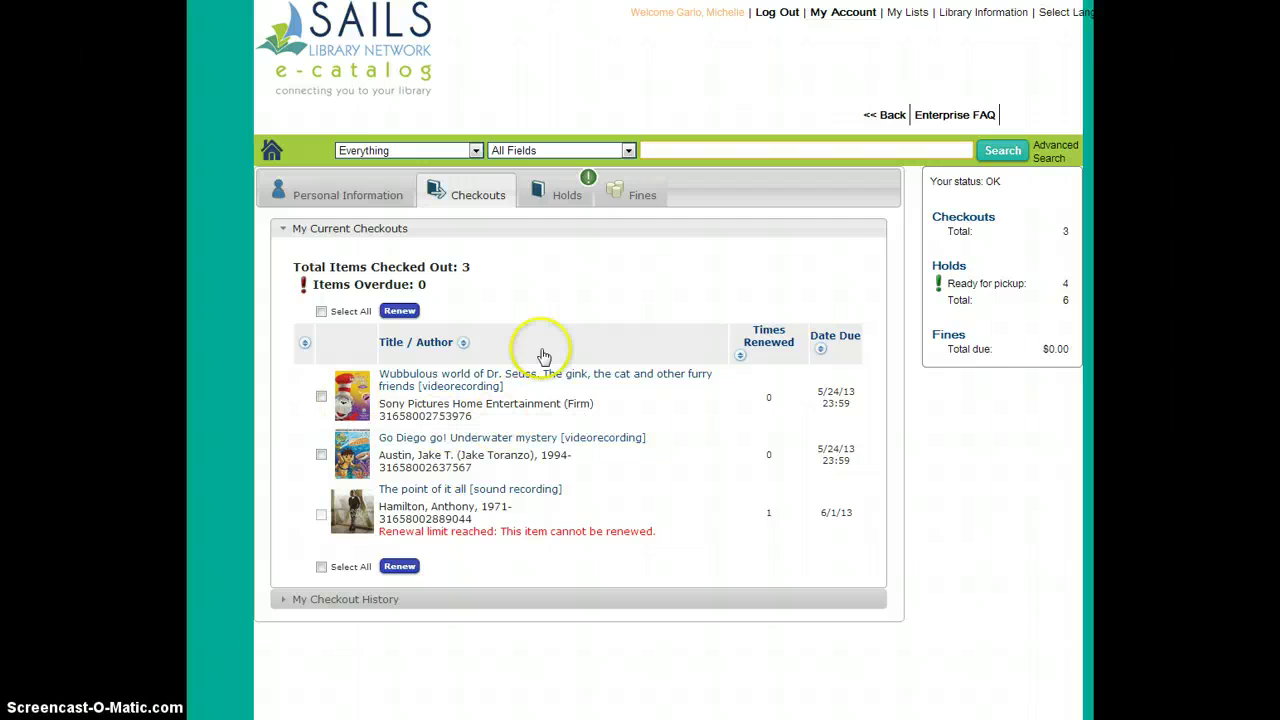
# Sort the six holds by place in queue, pickup location and title, ascending and descending
pyautogui.click(553, 197)
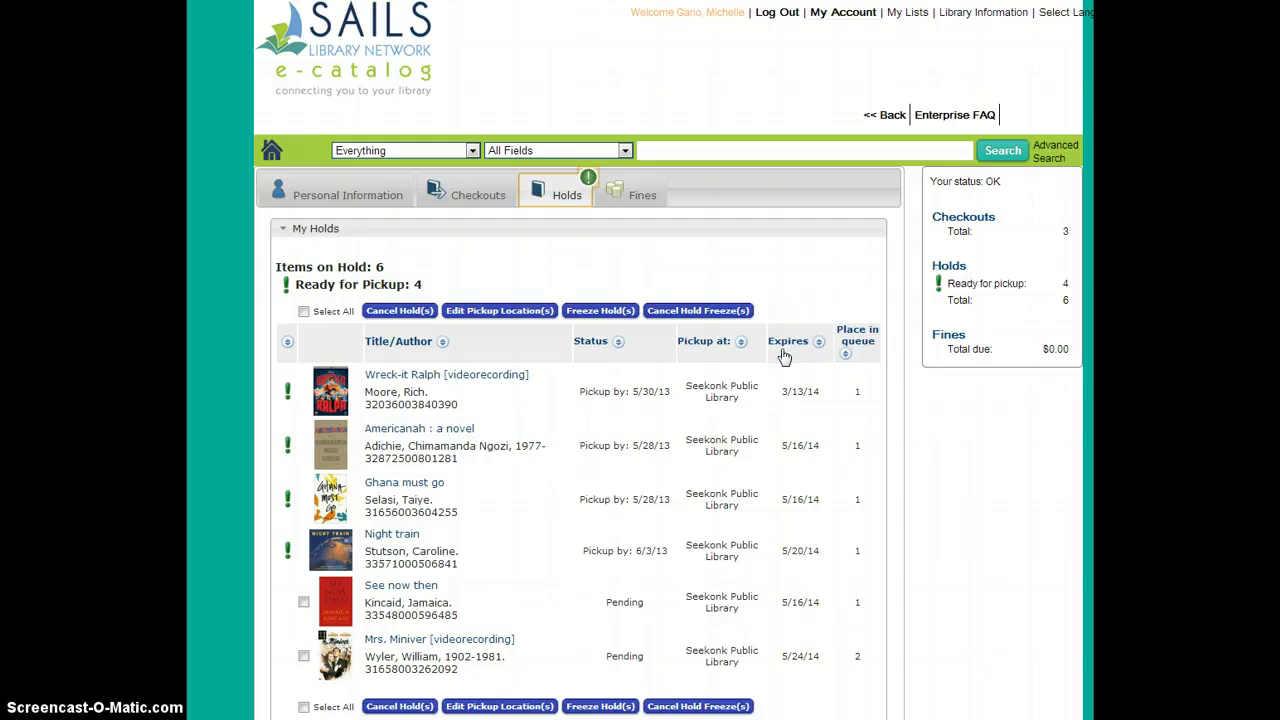
pyautogui.click(846, 358)
pyautogui.click(846, 358)
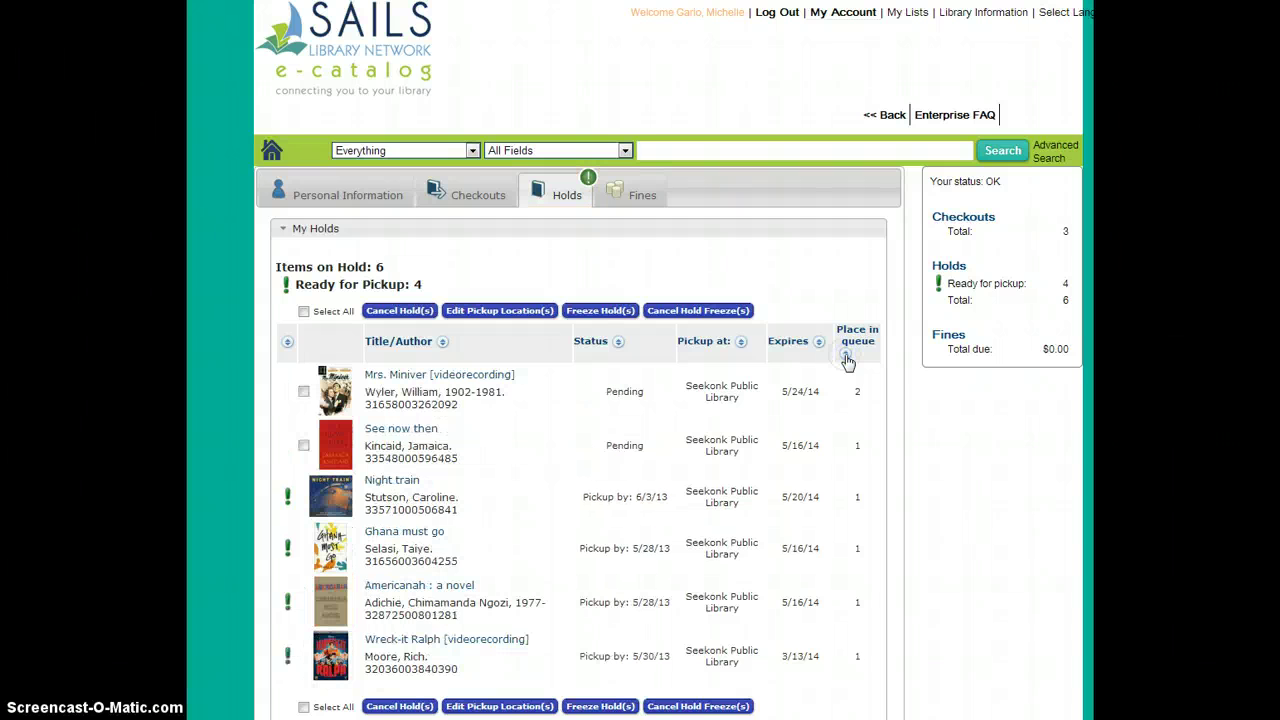
pyautogui.click(836, 358)
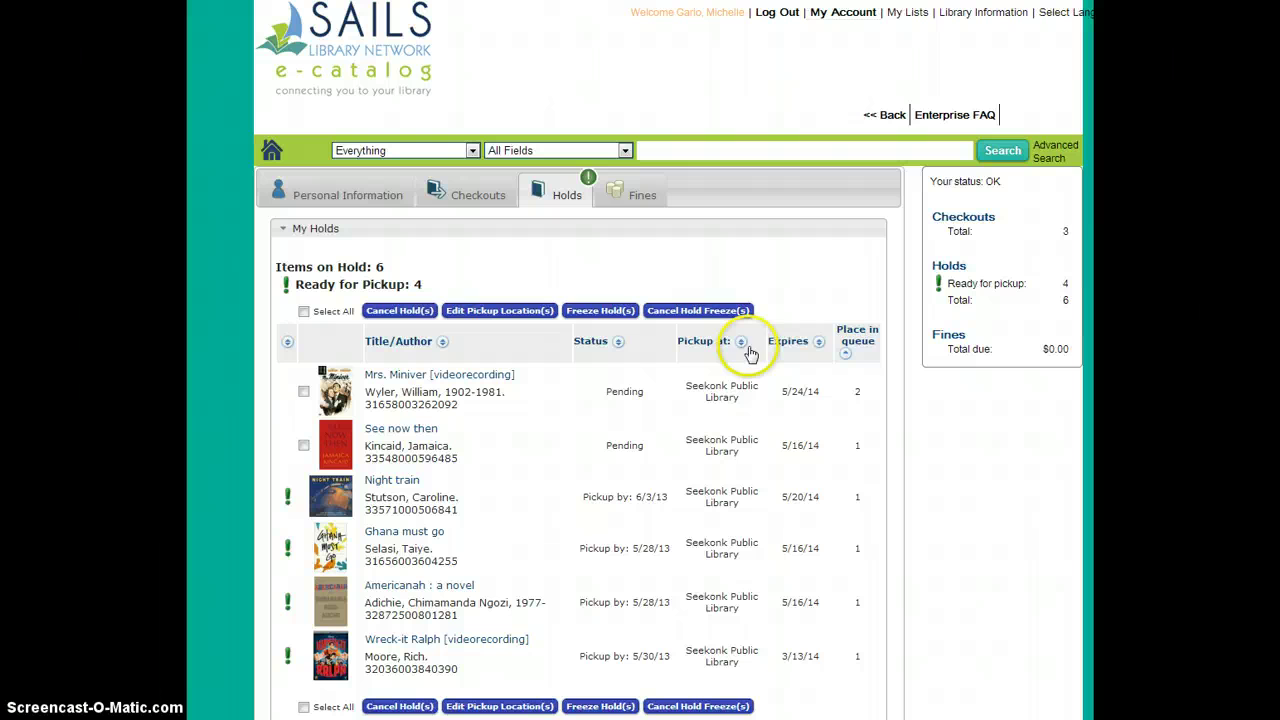
pyautogui.click(741, 342)
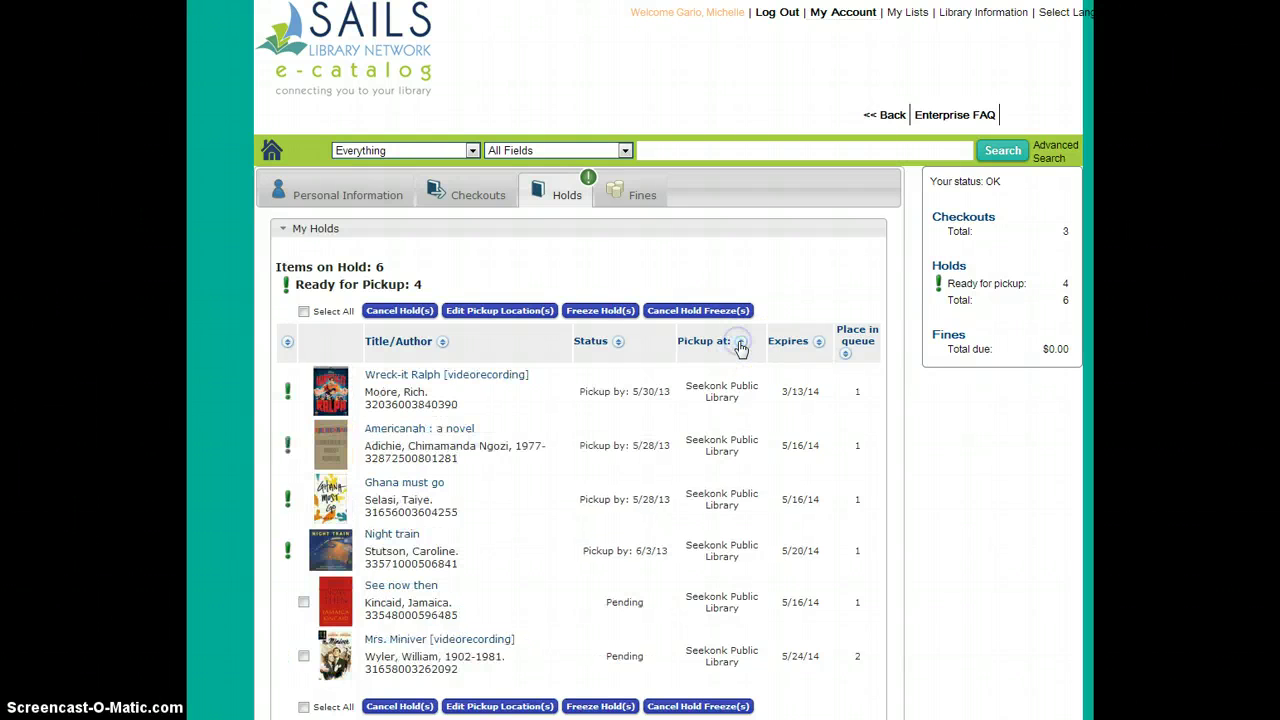
pyautogui.click(441, 342)
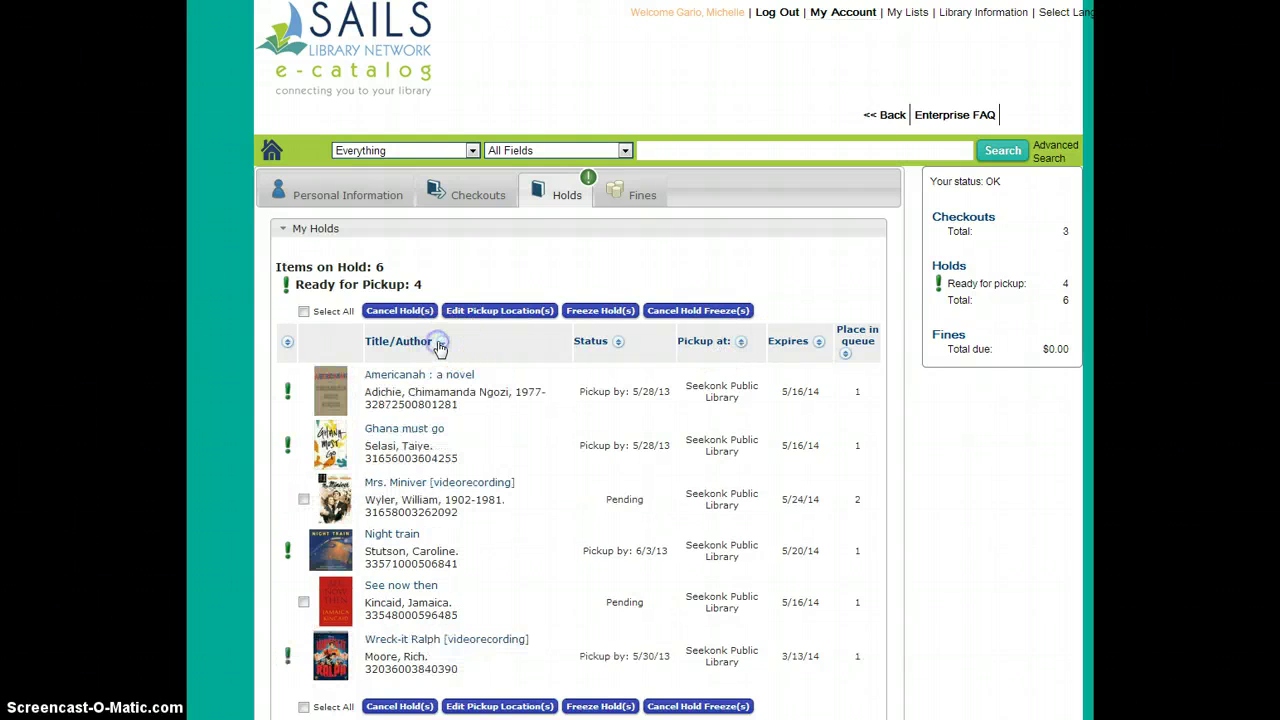
pyautogui.click(441, 342)
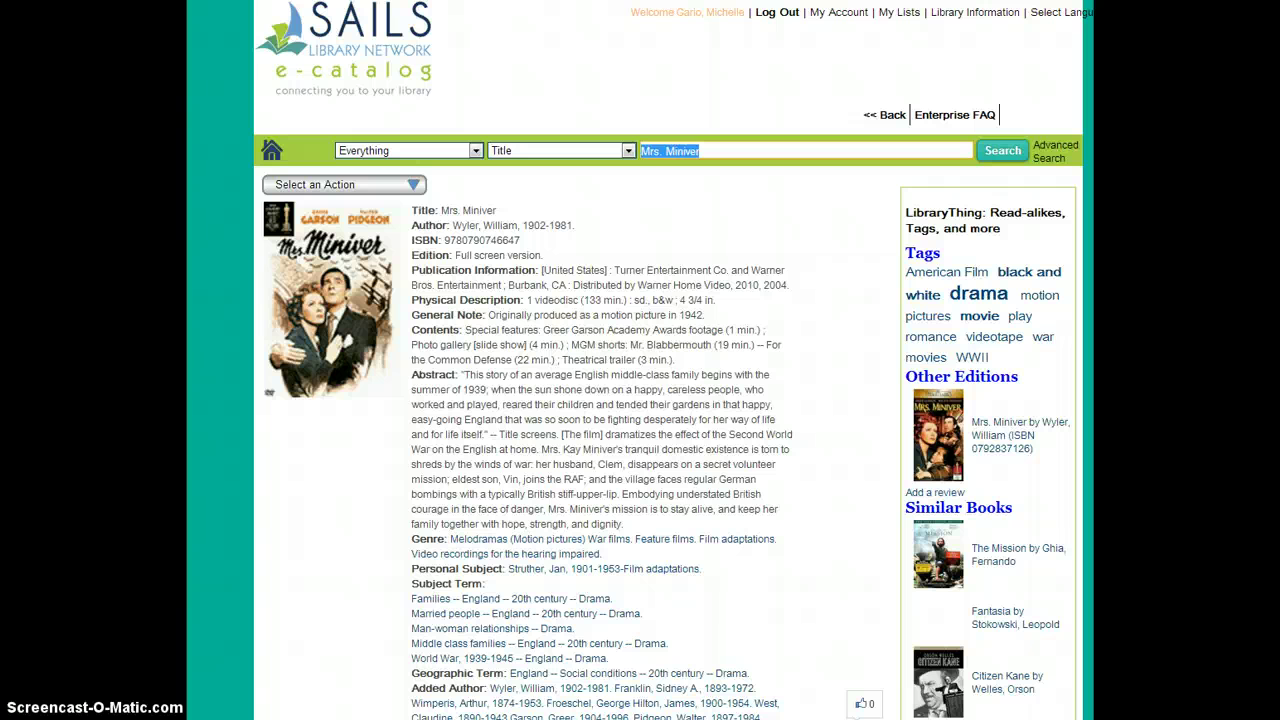
# Go back to the 11-result title search list for 'Mrs. Miniver'
pyautogui.press('Return')
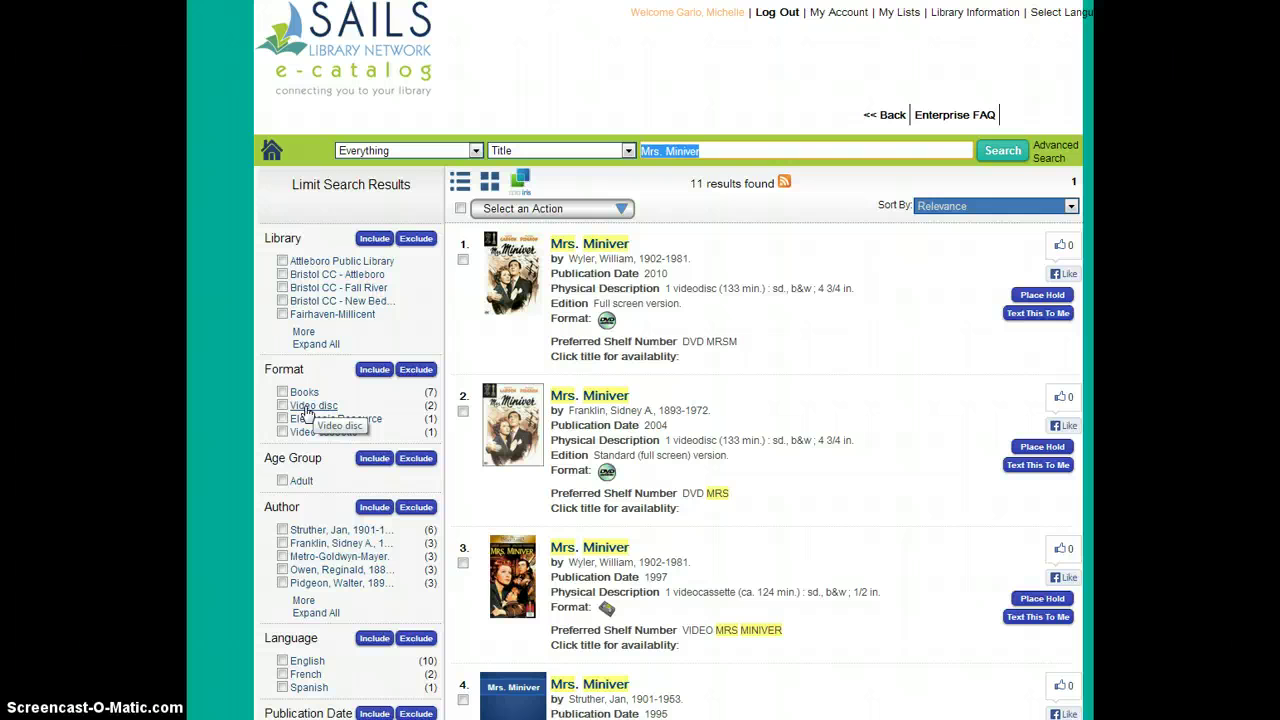
# Limit the 'Mrs. Miniver' results to the Video disc format, leaving 2 titles
pyautogui.click(307, 407)
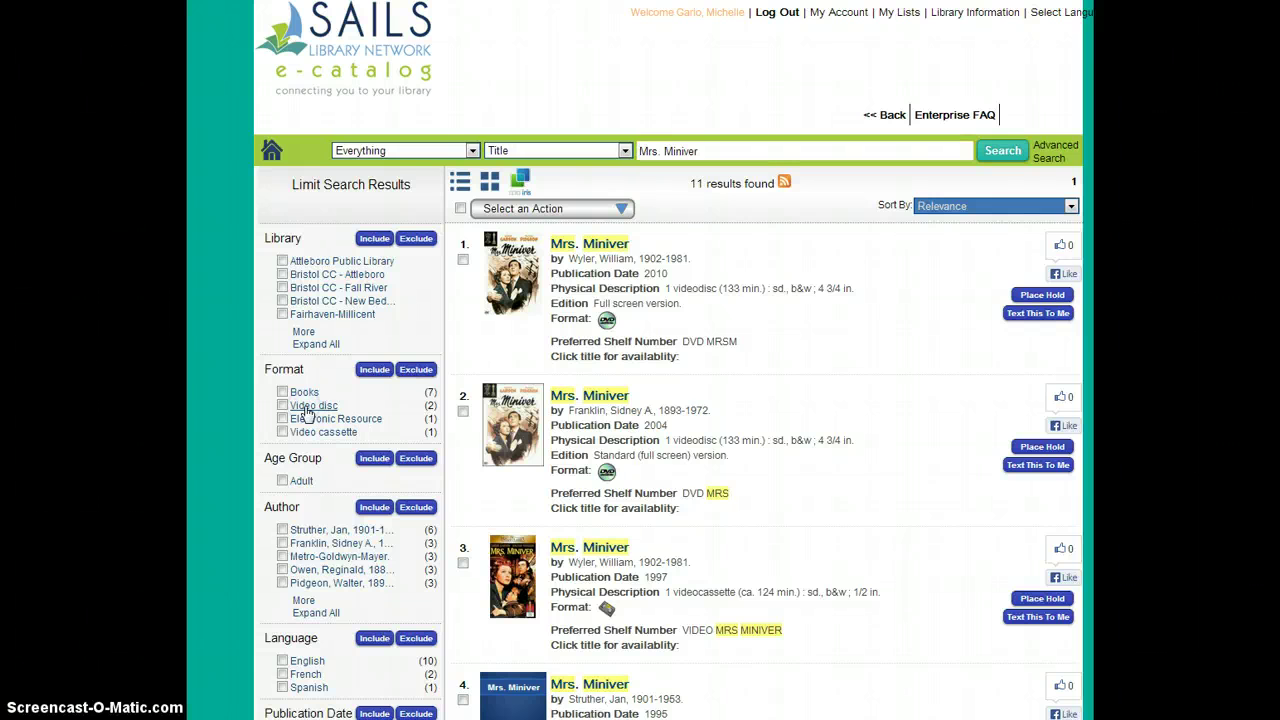